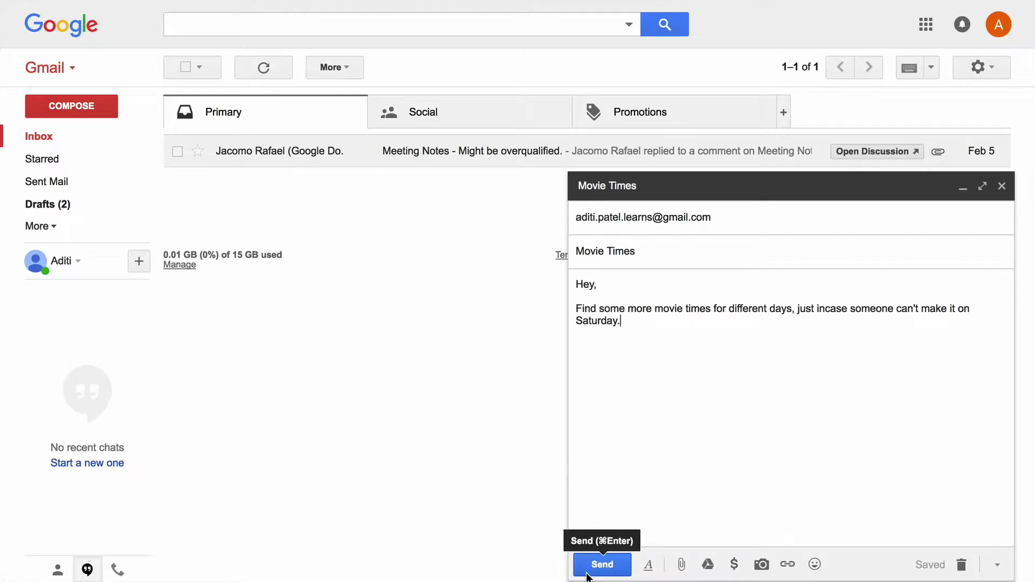
# Step: Send the 'Movie Times' email asking for movie times on days other than Saturday
pyautogui.click(587, 571)
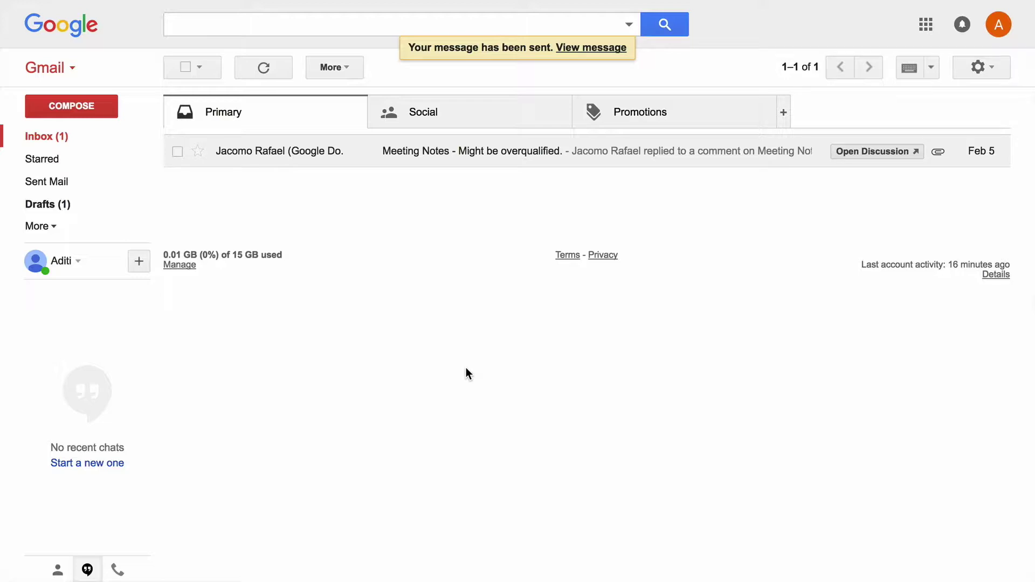
# Step: Refresh the inbox and open Aditi's 'Movie Plans for Saturday' email with its attachments
pyautogui.click(108, 138)
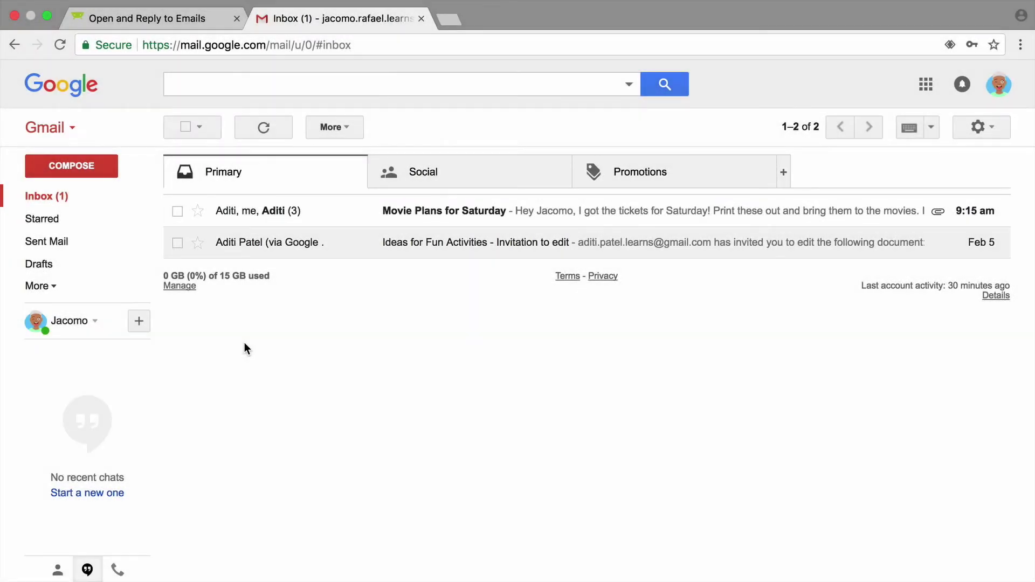
pyautogui.click(368, 216)
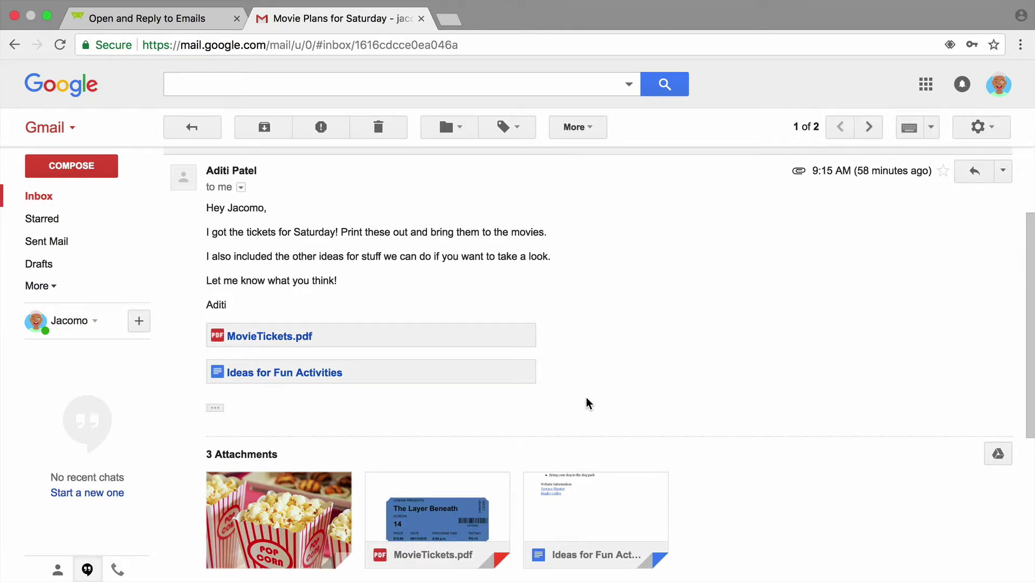
pyautogui.scroll(-3, 588, 403)
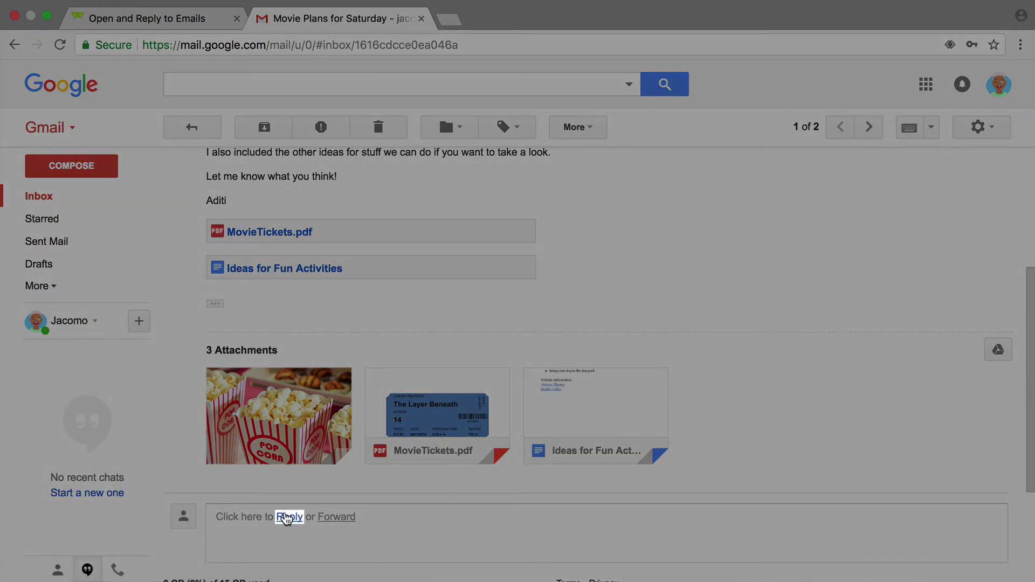
pyautogui.click(285, 518)
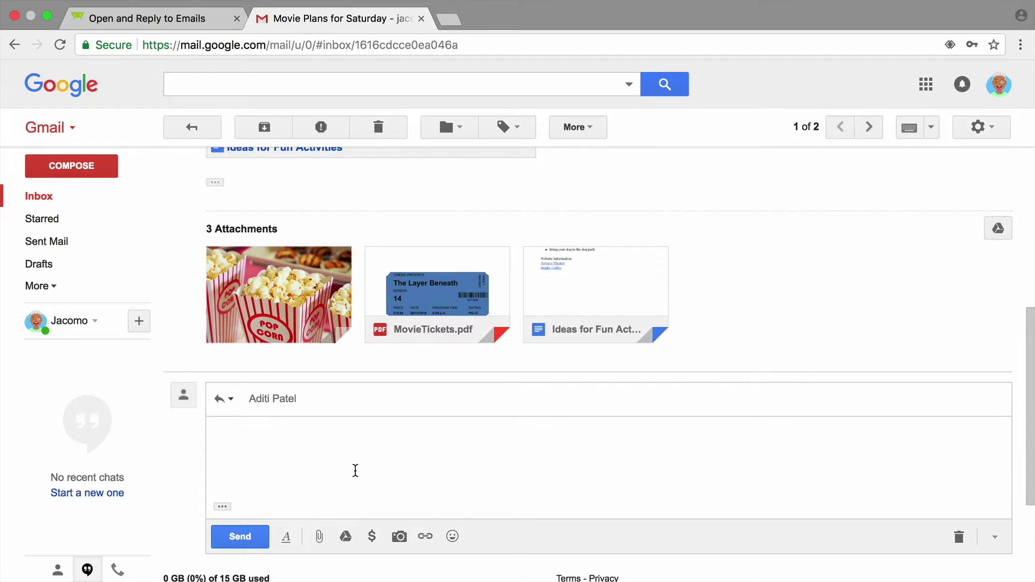
pyautogui.write('Hey,')
# Step: Write the reply 'Sounds good! See you soon!', promising to check the list, with a sign-off, and send it
pyautogui.press('Return')
pyautogui.press('Return')
pyautogui.write('Sounds good! See you soon!')
pyautogui.press('Return')
pyautogui.press('Return')
pyautogui.write('I will take a look at that list')
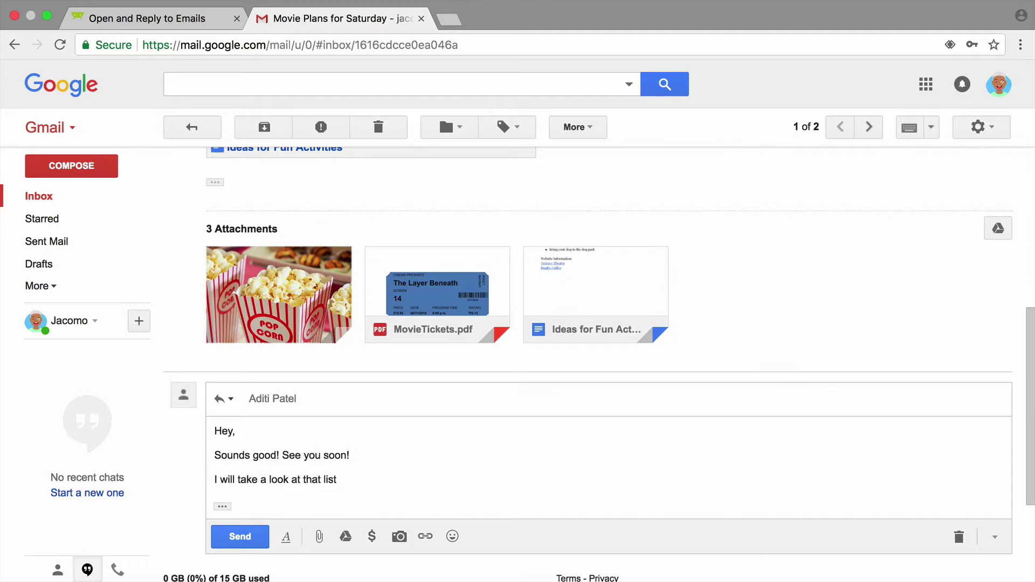
pyautogui.write(' in a few .')
pyautogui.press('Return')
pyautogui.press('Return')
pyautogui.write('-Jacomo')
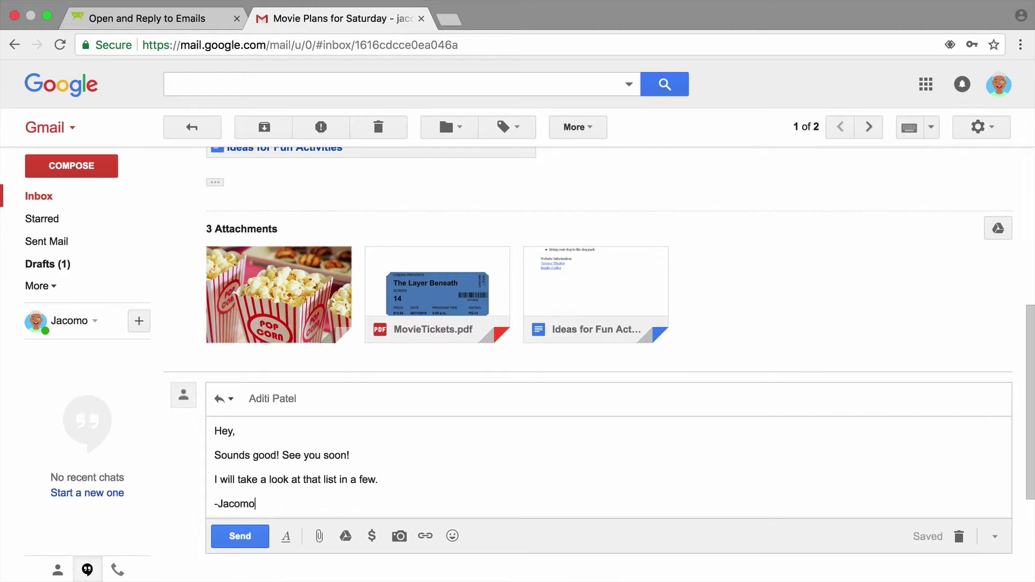
pyautogui.click(251, 547)
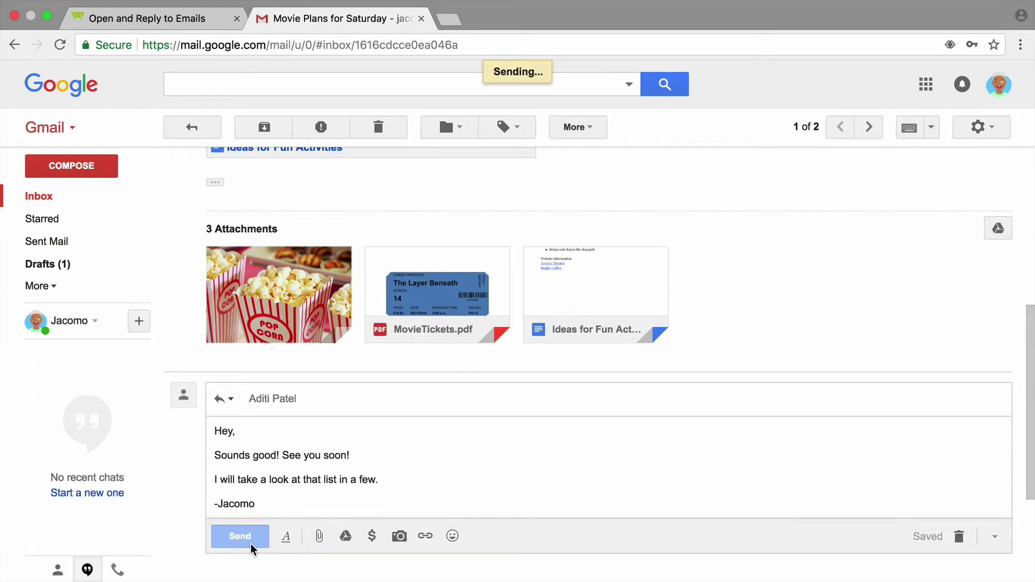